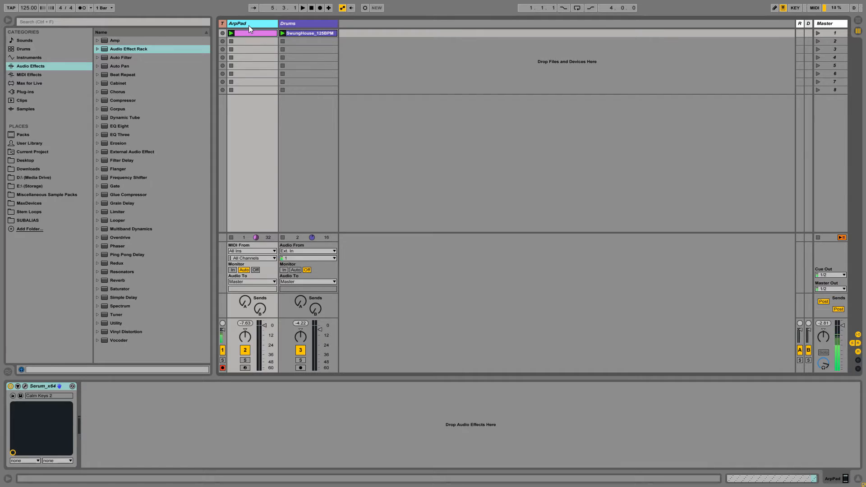
Step: Play the ArpPad and Drums clips together to hear the dry sound, and stop playback
key("space")
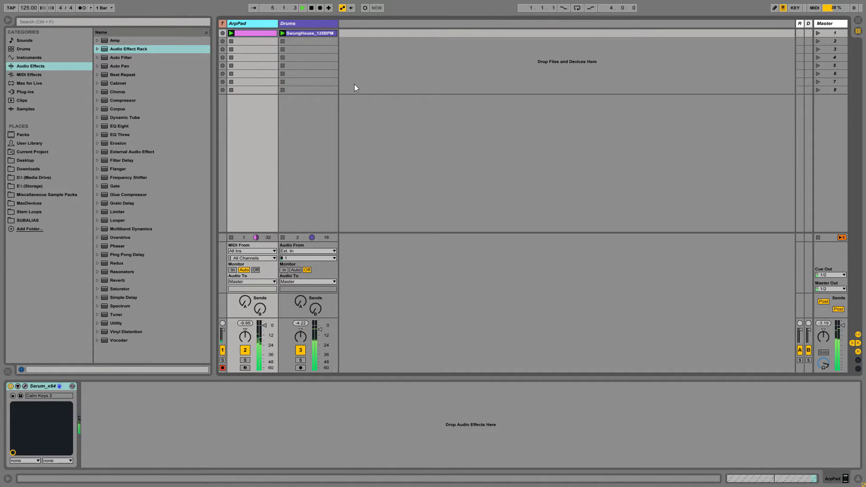
key("space")
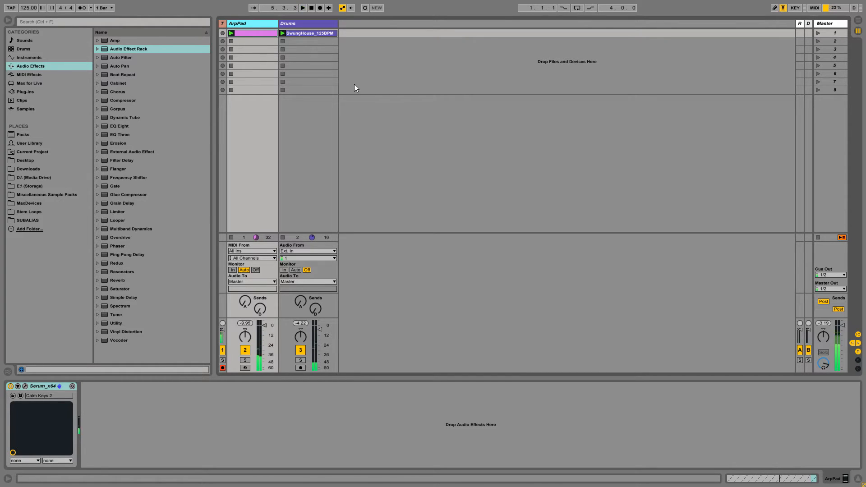
Step: Add an Audio Effect Rack to the ArpPad track after Serum and show its macro controls and chain list
double_click(251, 26)
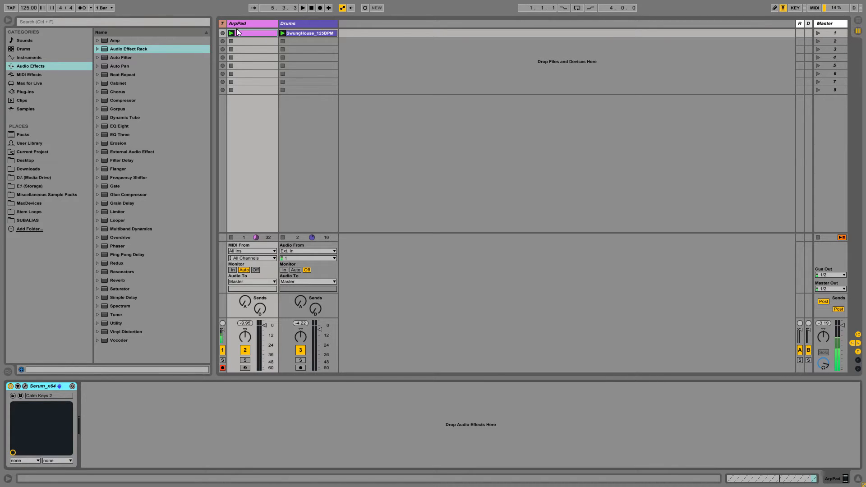
double_click(125, 49)
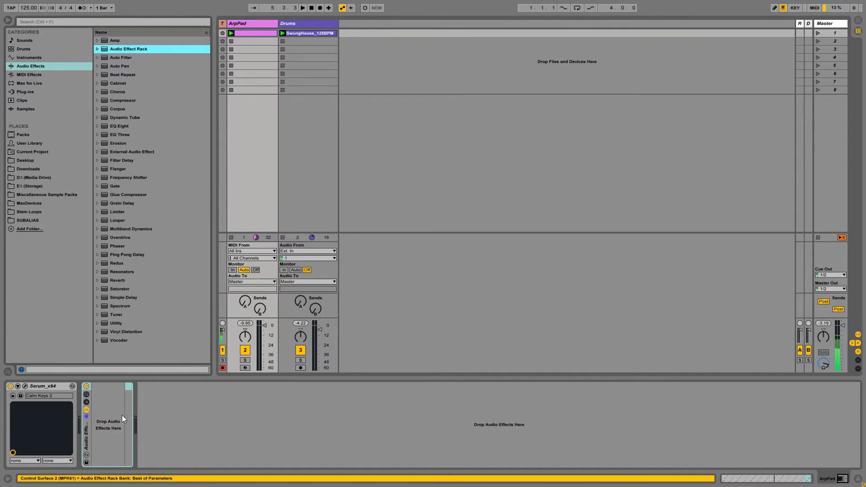
left_click(85, 432)
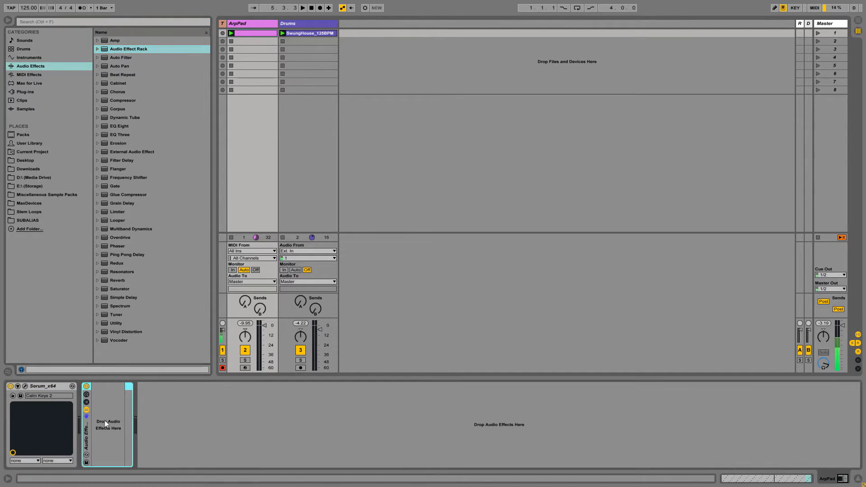
left_click(86, 402)
left_click(85, 395)
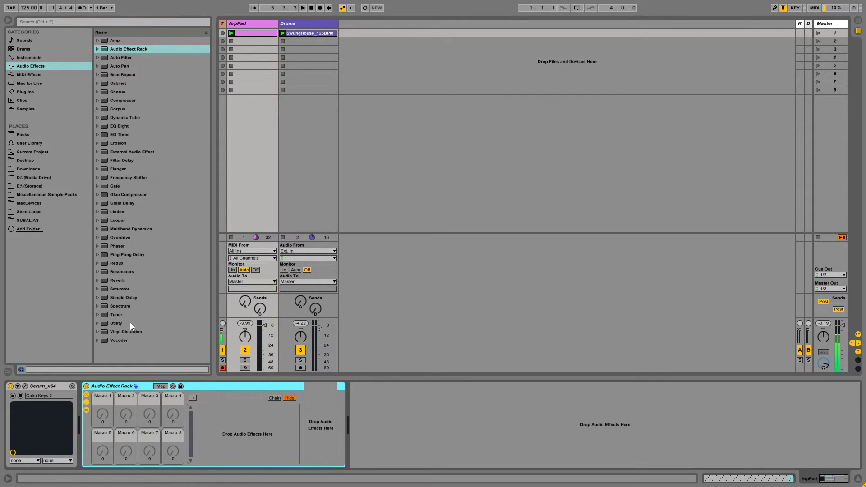
Step: Fill the rack with Saturator, Auto Filter, Simple Delay and Reverb, in that order
left_click_drag(118, 280, 315, 421)
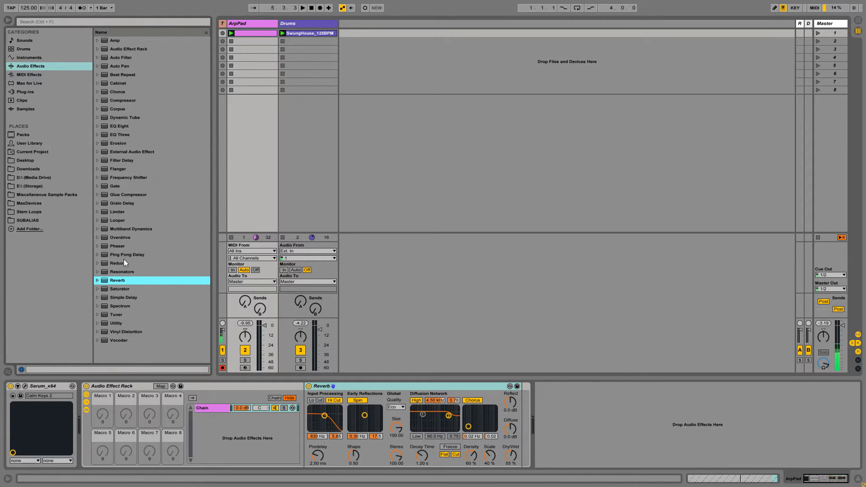
left_click_drag(122, 298, 307, 425)
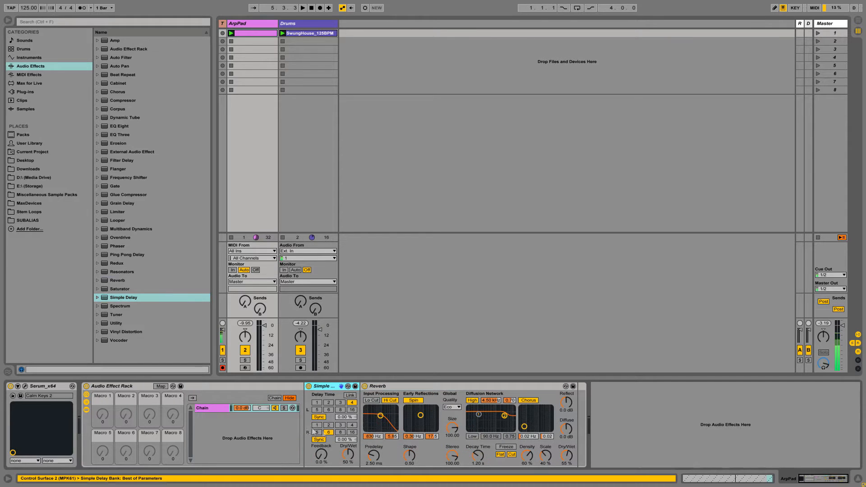
left_click(407, 388)
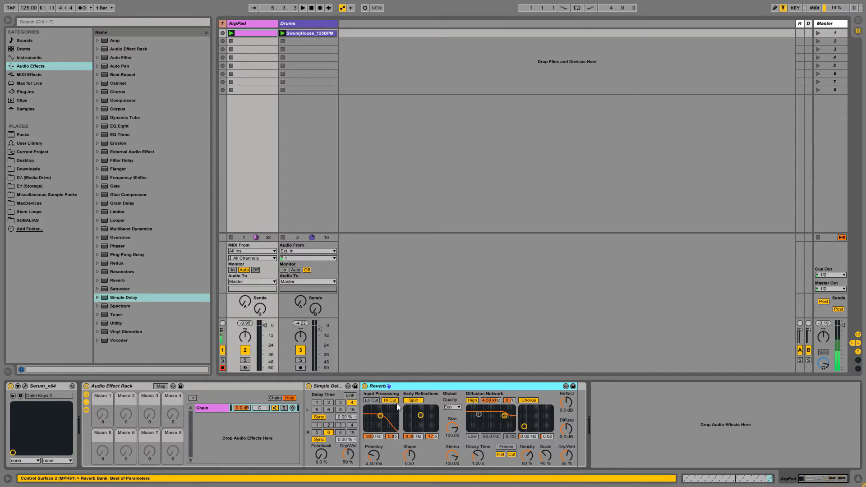
mouse_move(115, 59)
left_mouse_down()
mouse_move(131, 58)
mouse_move(308, 403)
left_mouse_up()
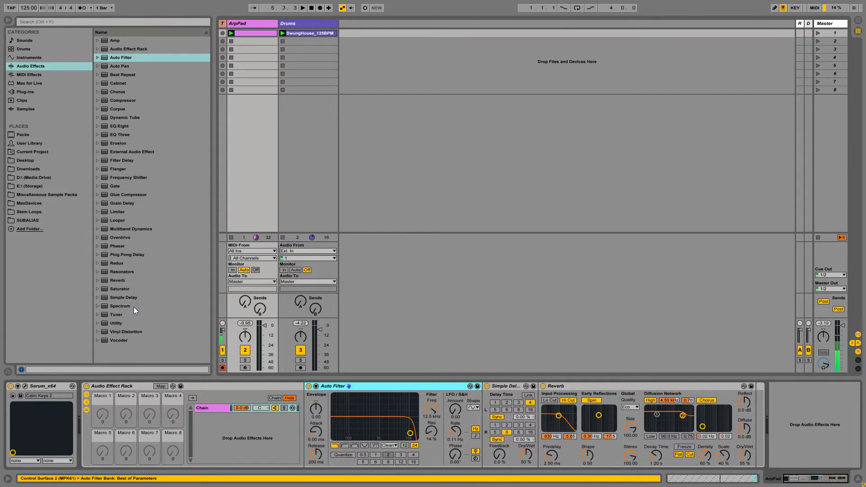
left_click_drag(121, 289, 306, 404)
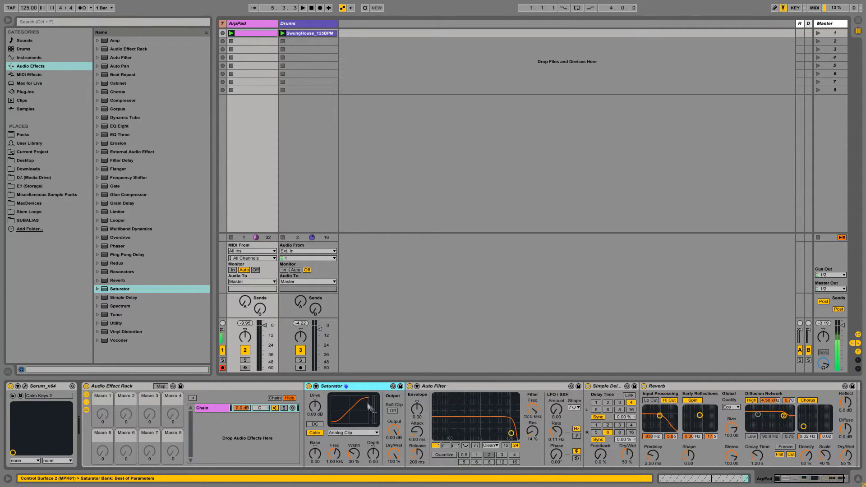
Step: Review the order of the devices in the rack's chain, from Saturator through to Reverb
left_click(433, 388)
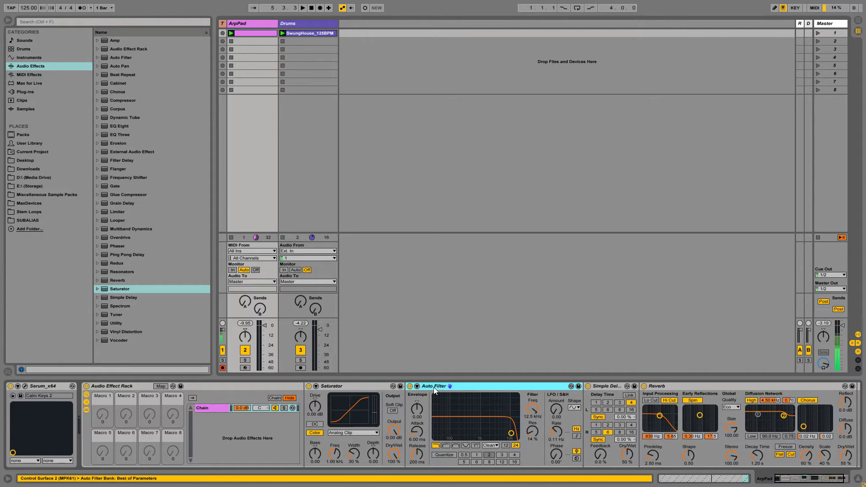
left_click(375, 386)
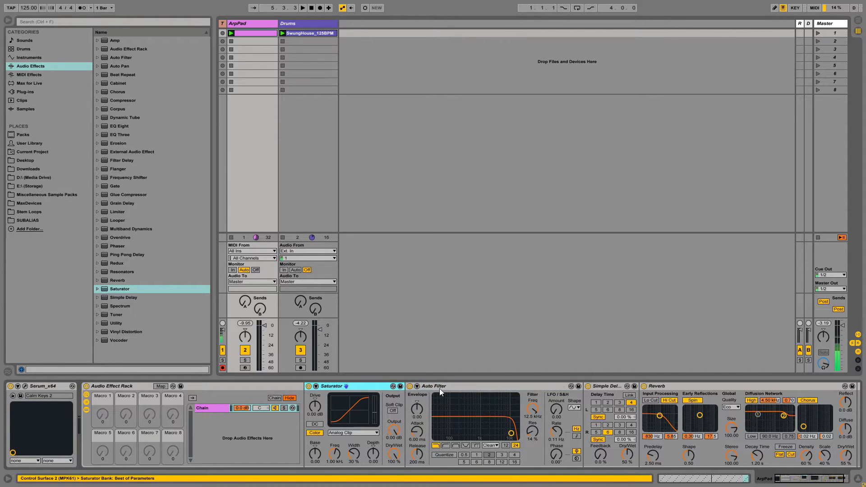
left_click(439, 389)
left_click(387, 387)
left_click(438, 387)
left_click(363, 388)
left_click(437, 388)
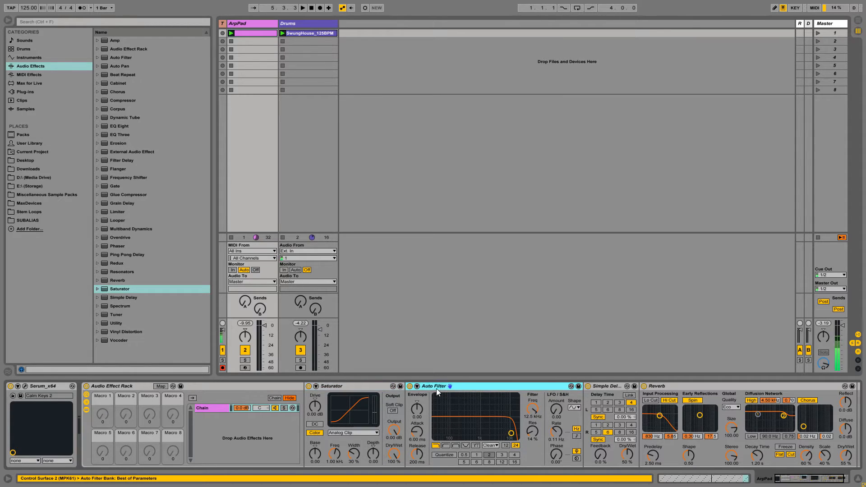
left_click(612, 386)
left_click(663, 387)
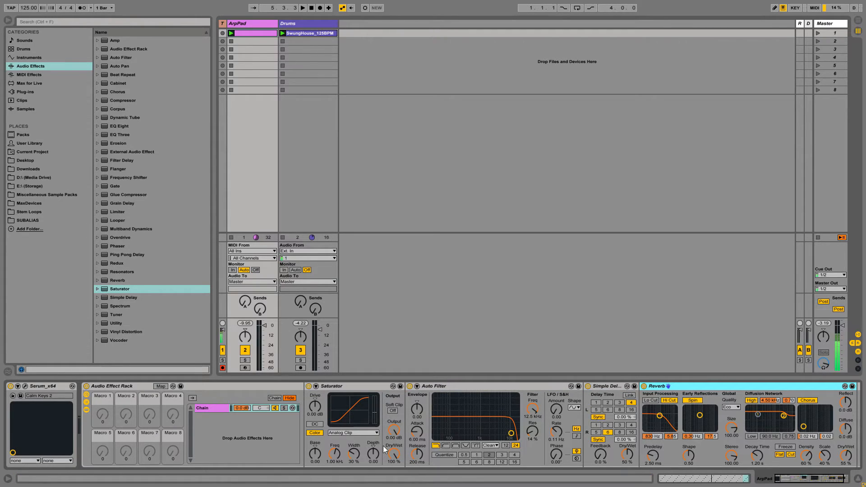
left_click(161, 387)
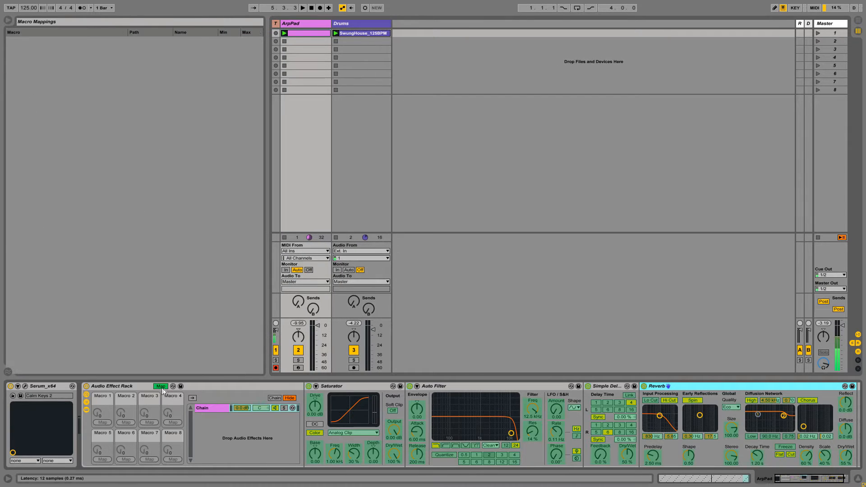
left_click(392, 437)
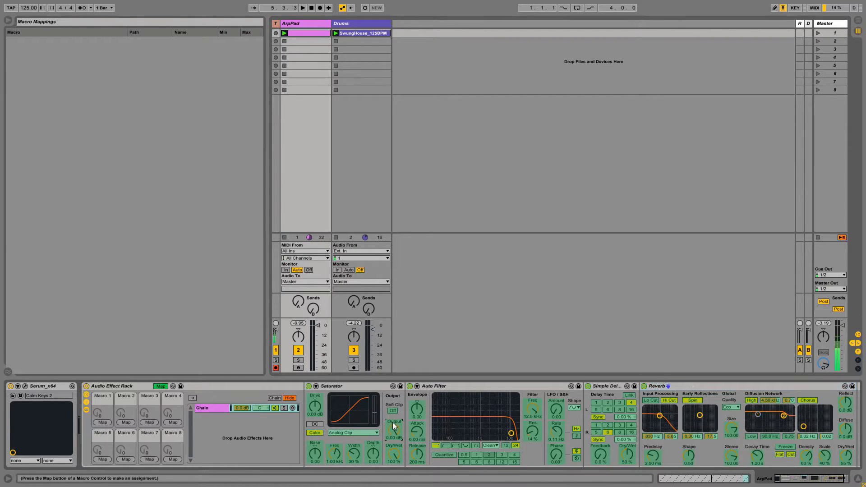
left_click(158, 387)
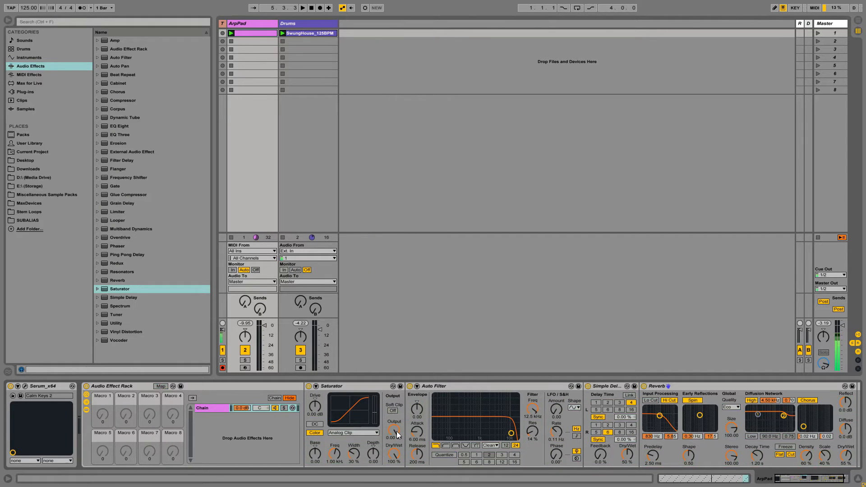
right_click(396, 432)
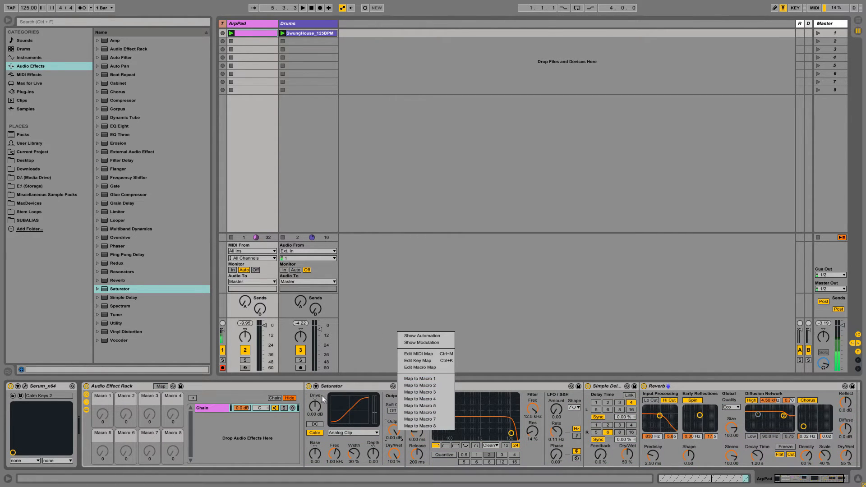
left_click(329, 383)
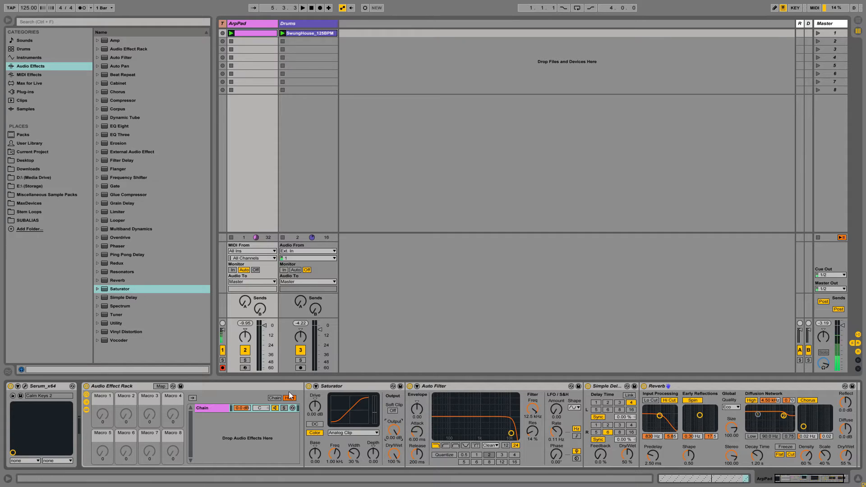
Step: Map the Saturator's Drive and the Auto Filter's Frequency to Macro 1 of the rack
left_click(161, 386)
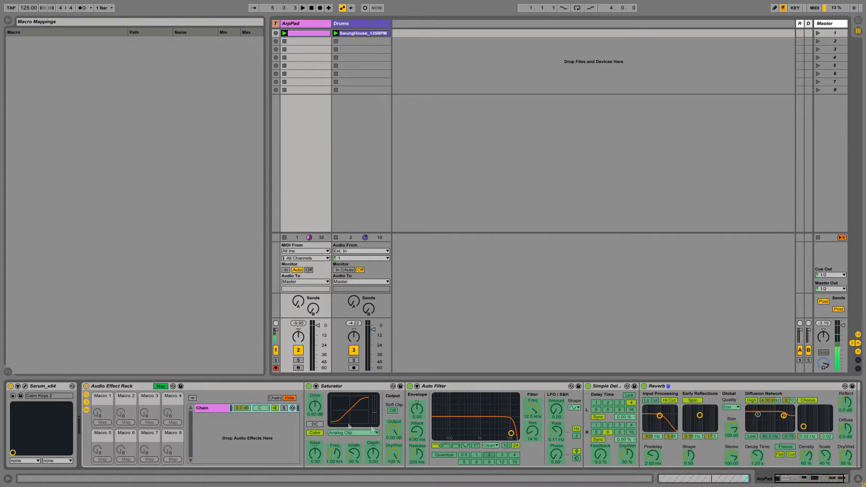
right_click(315, 408)
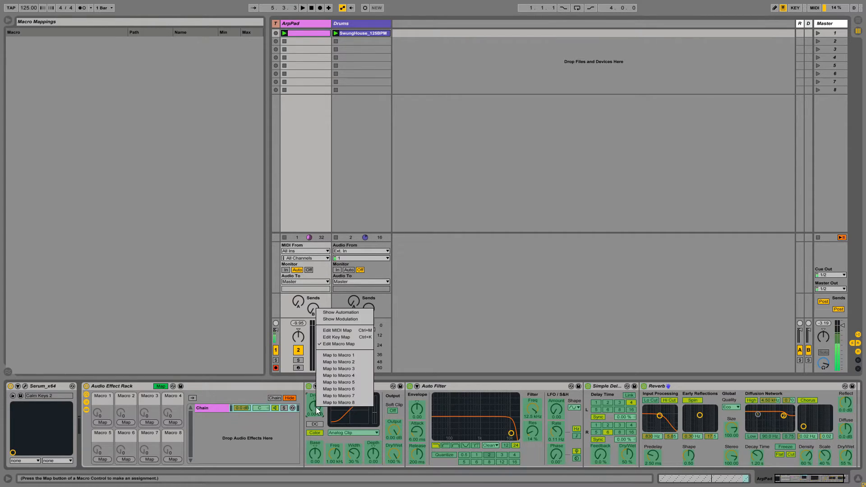
left_click(345, 356)
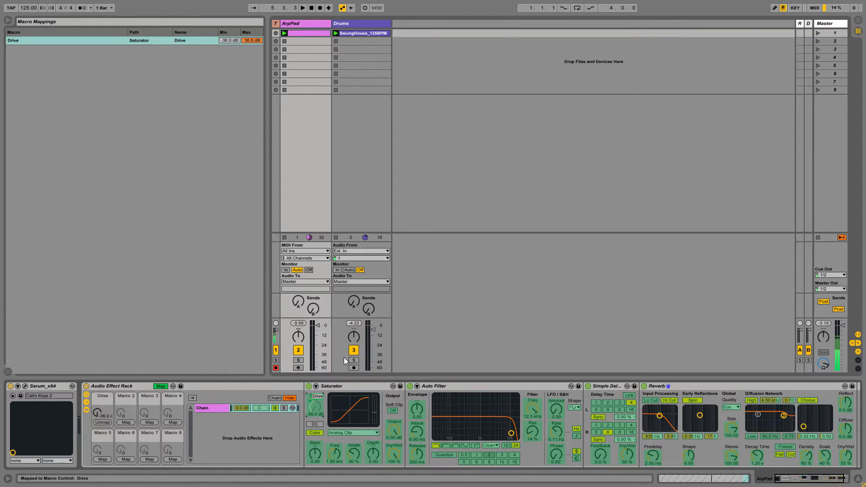
right_click(532, 410)
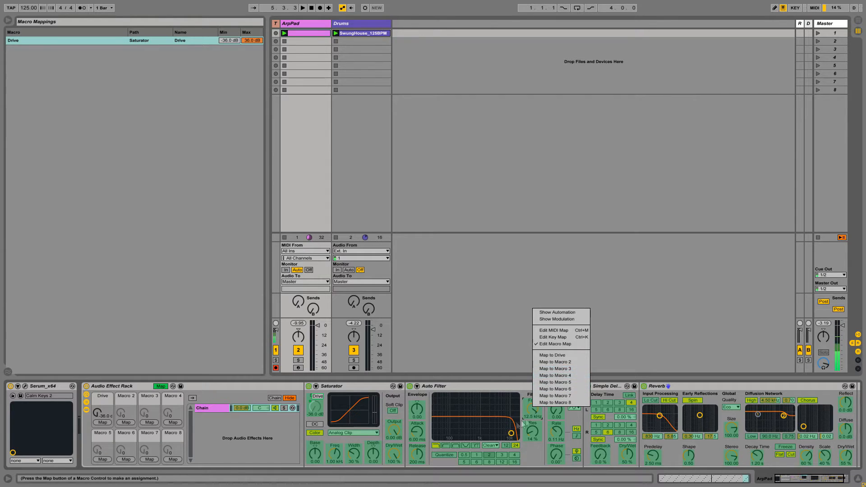
left_click(547, 358)
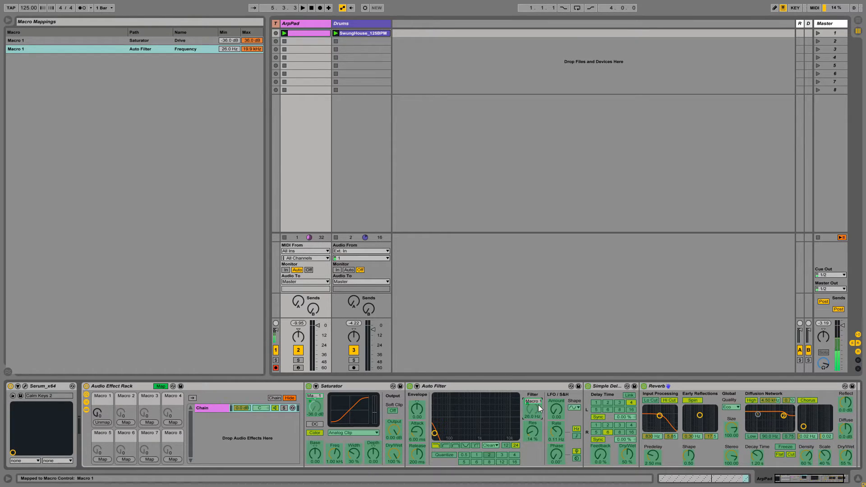
Step: Set the minimum of the Saturator Drive mapping to 0 dB and try out the Macro 1 knob
mouse_move(97, 413)
left_mouse_down()
mouse_move(97, 388)
mouse_move(100, 413)
left_mouse_up()
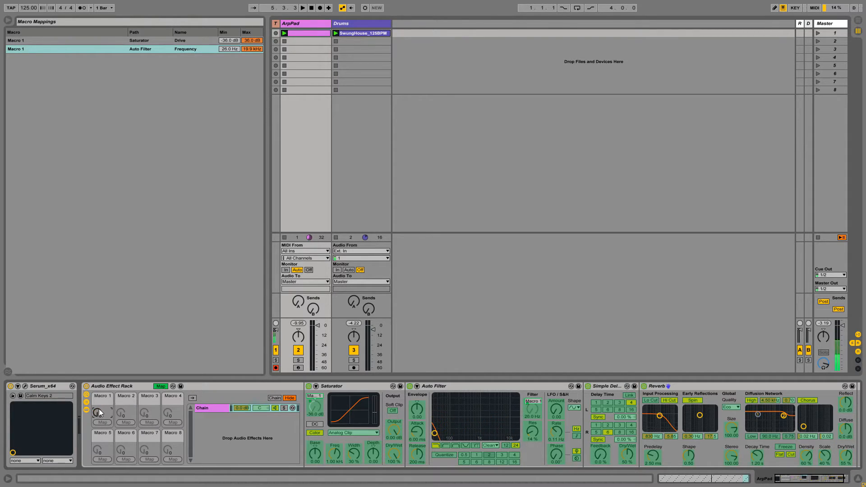
left_click(228, 42)
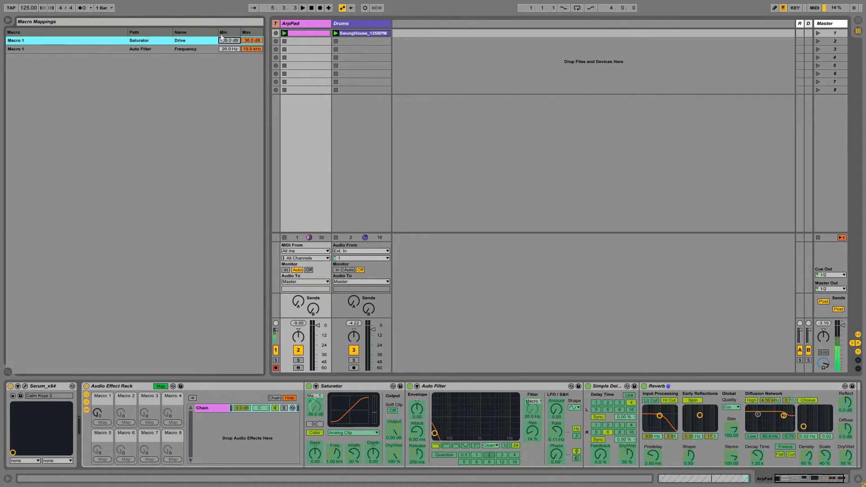
type("0")
key("Return")
left_click(97, 415)
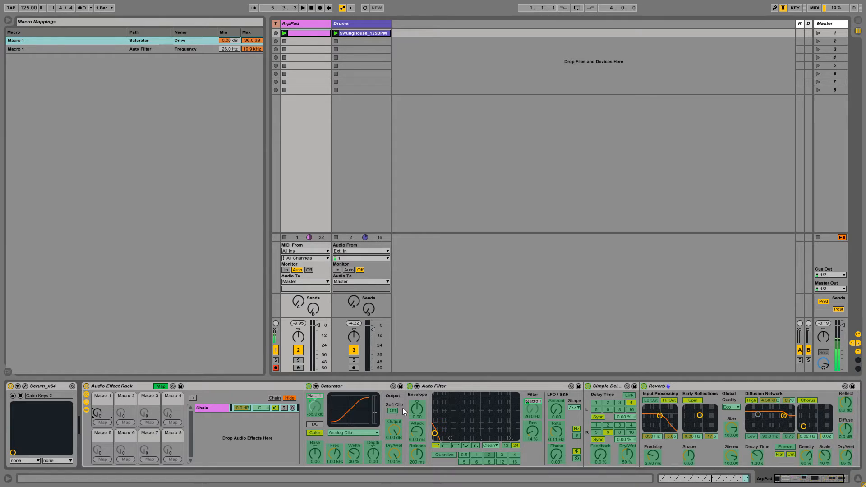
mouse_move(97, 413)
left_mouse_down()
mouse_move(97, 361)
mouse_move(97, 414)
left_mouse_up()
Step: Set the maximum of the Saturator Drive mapping to 7 dB and try out the Macro 1 knob
left_click(252, 41)
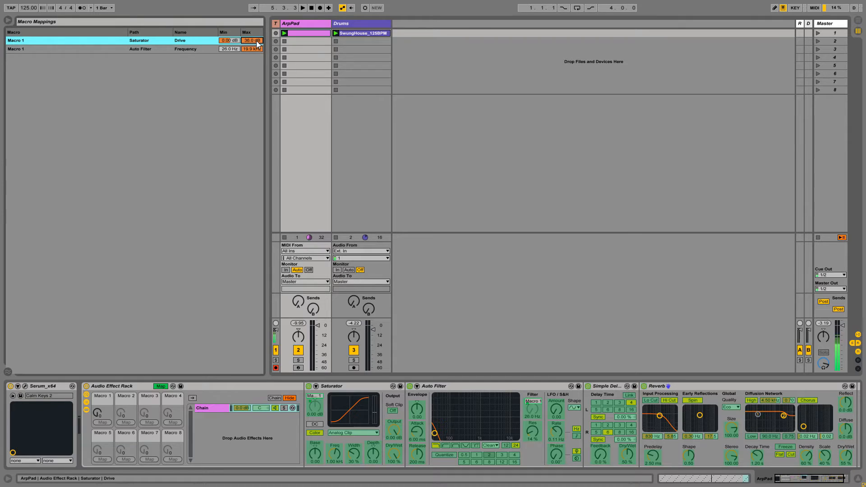
left_click_drag(258, 43, 259, 43)
left_click(96, 416)
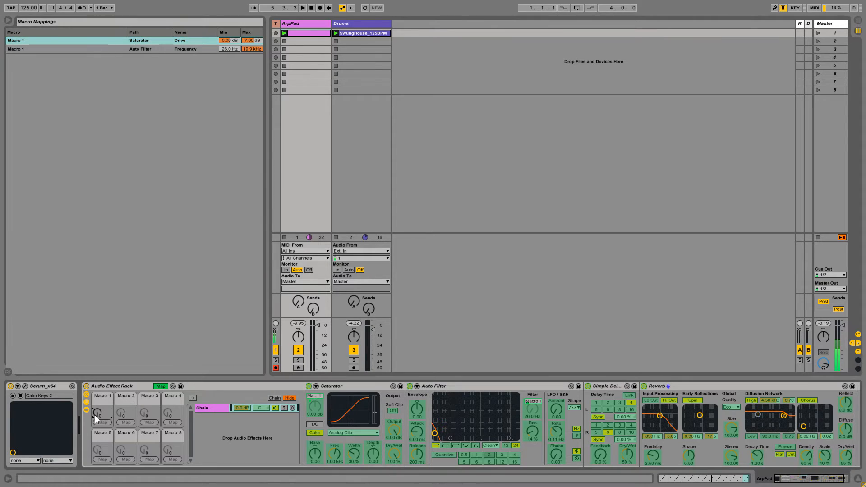
mouse_move(95, 415)
left_mouse_down()
mouse_move(95, 394)
mouse_move(96, 419)
left_mouse_up()
Step: Switch the Auto Filter to highpass, set its Frequency mapping maximum to 1 kHz, and leave macro mapping mode
left_click(236, 50)
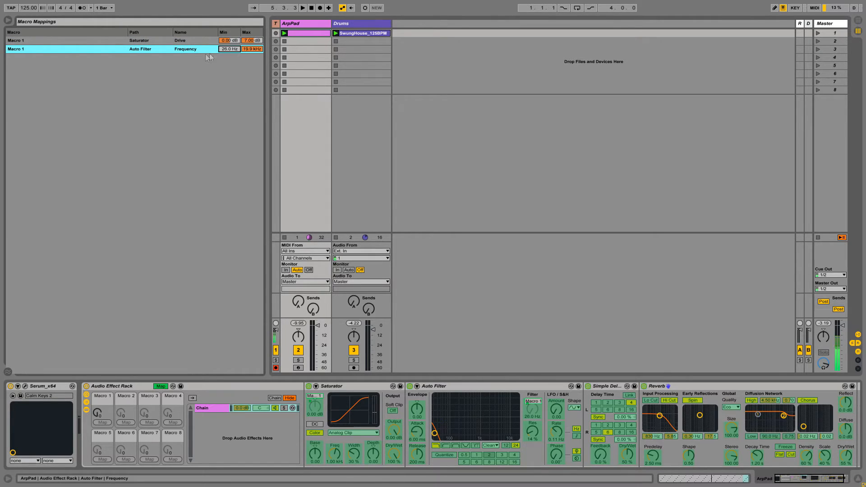
left_click(160, 386)
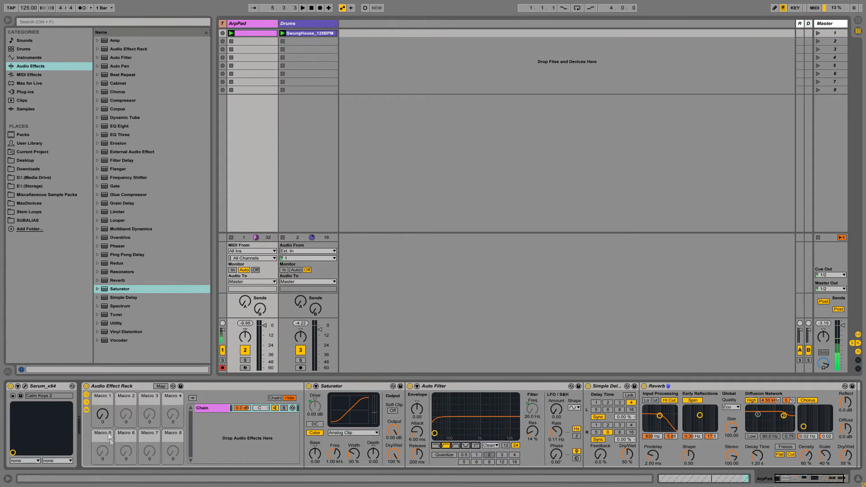
left_click(159, 387)
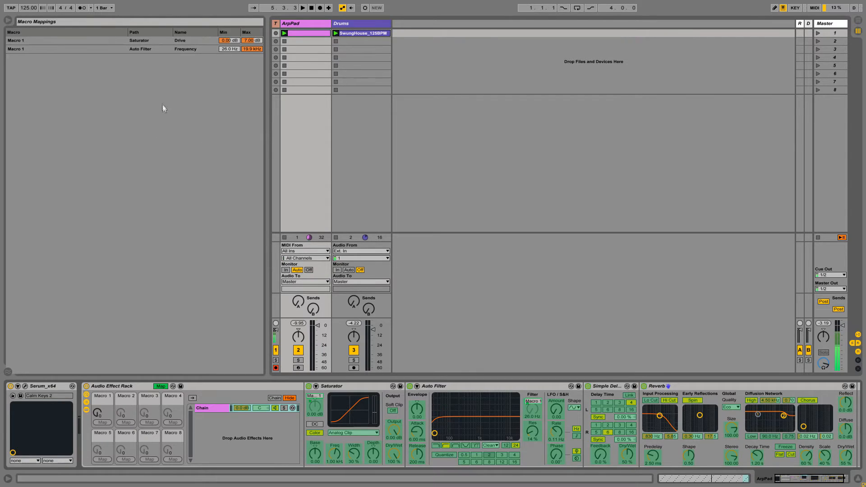
left_click(227, 49)
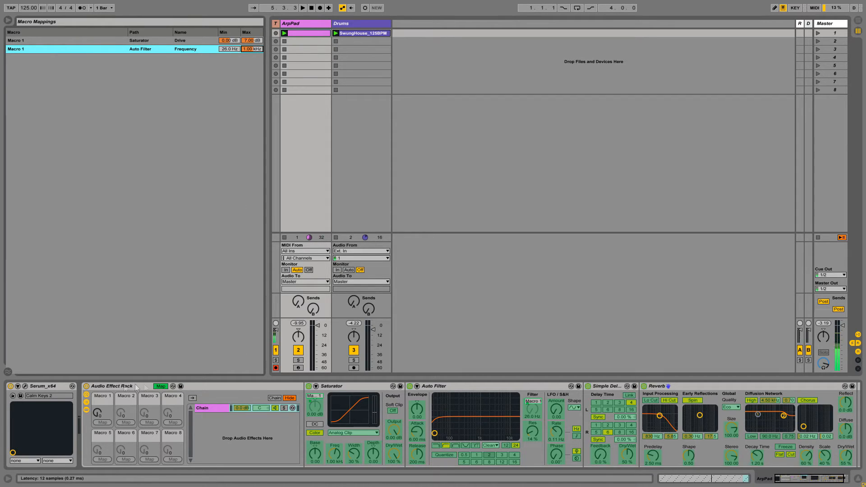
left_click(161, 387)
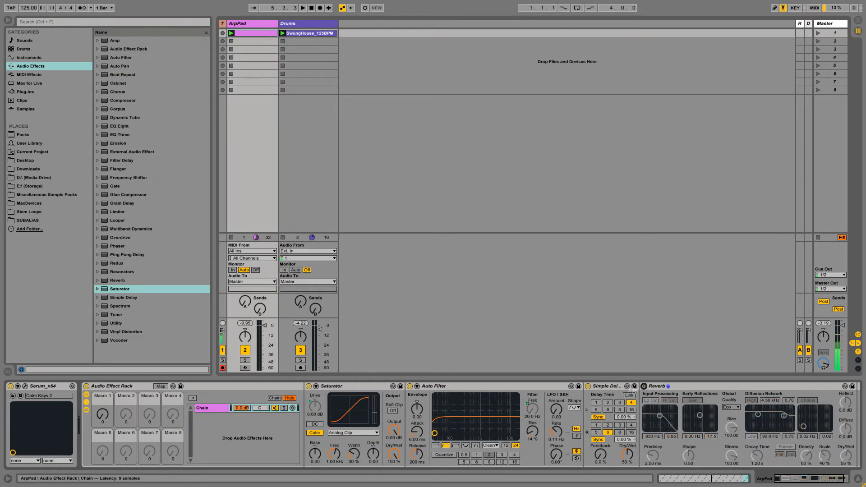
Step: Bypass the Simple Delay, then audition Macro 1 by sweeping it up to 127 during playback
left_click(587, 387)
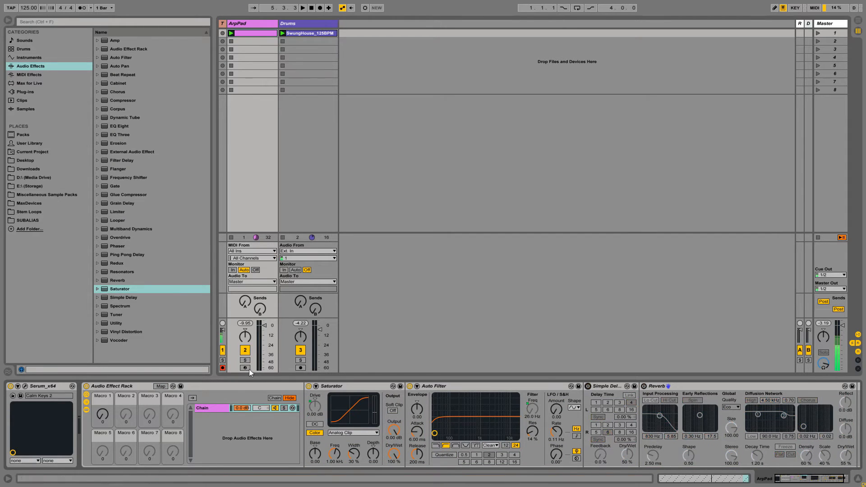
left_click(160, 386)
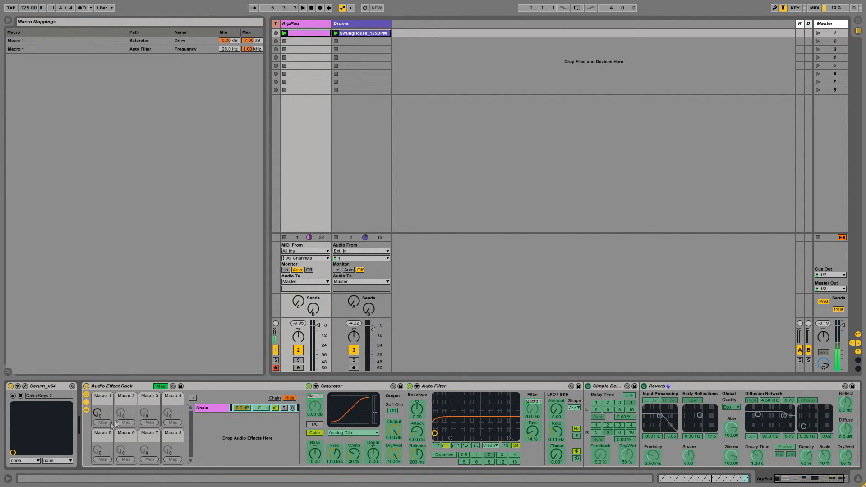
key("space")
left_click_drag(100, 416, 99, 359)
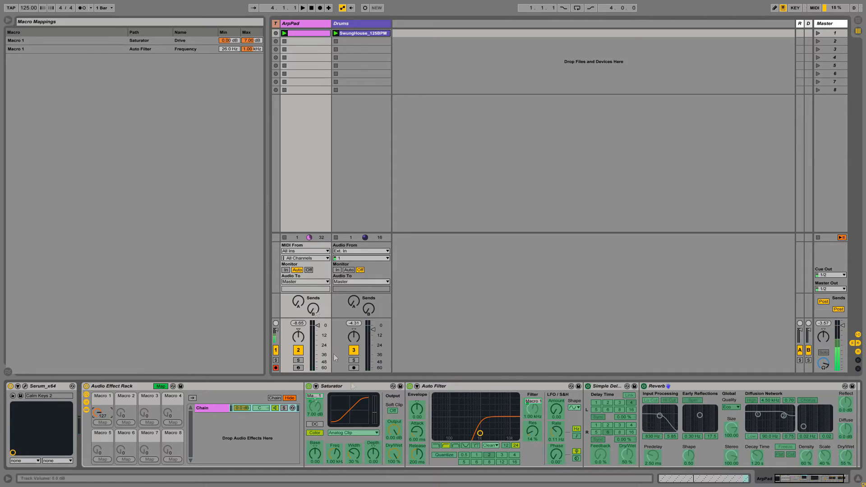
left_click(251, 48)
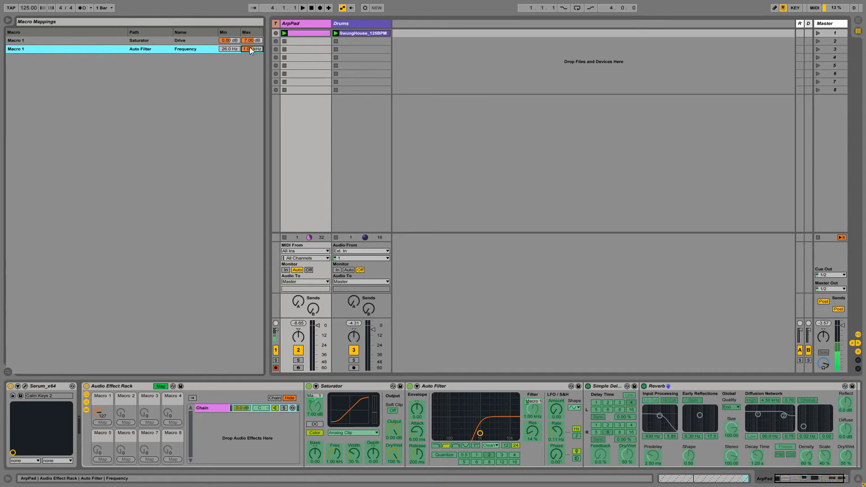
left_click(156, 386)
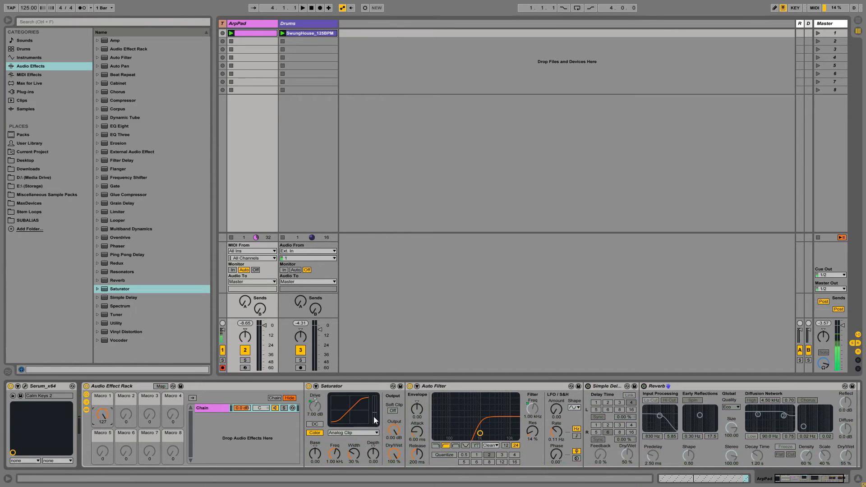
Step: Switch on the Simple Delay and Reverb, set the Reverb's Decay Time to about 3.02 s, and enter macro mapping mode
left_click(589, 387)
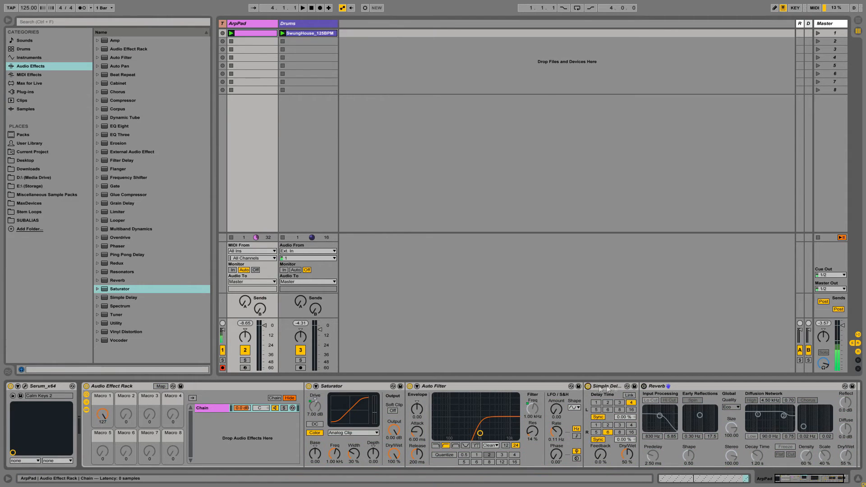
left_click(645, 386)
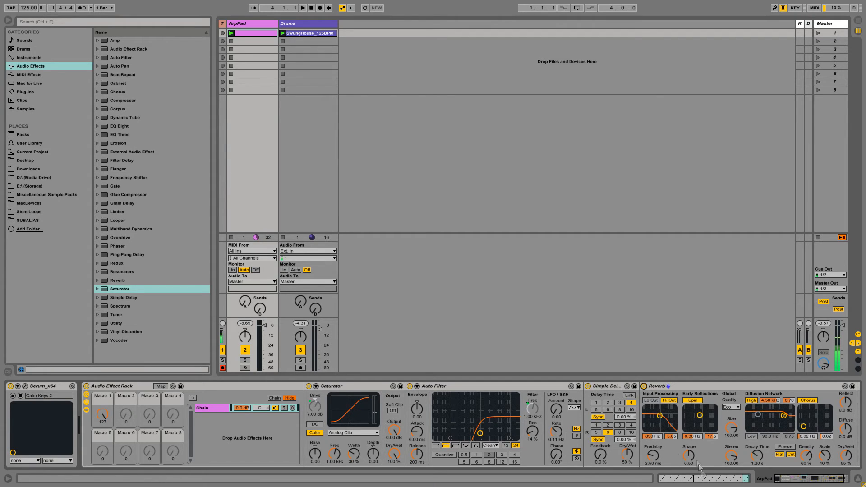
mouse_move(757, 457)
left_mouse_down()
mouse_move(756, 448)
mouse_move(758, 462)
left_mouse_up()
left_click(162, 387)
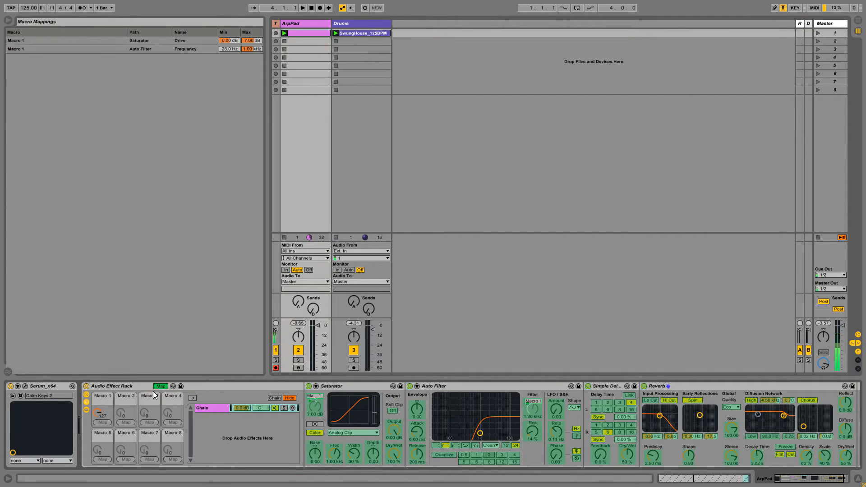
right_click(627, 453)
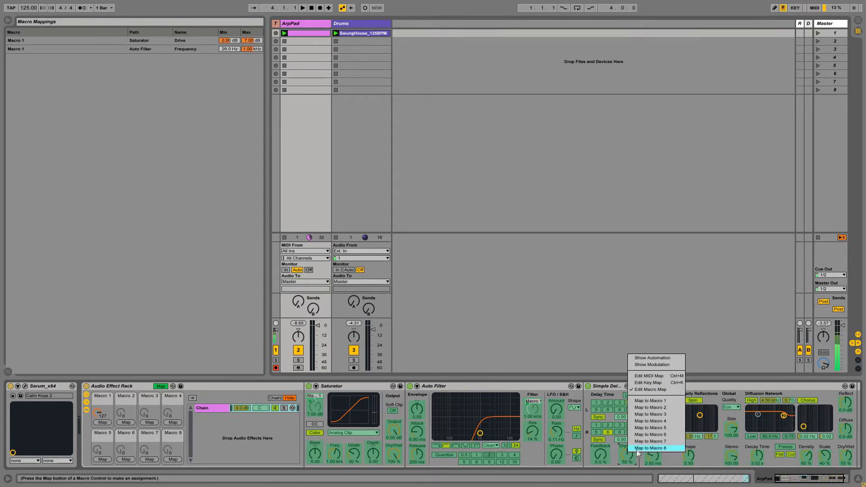
left_click(650, 401)
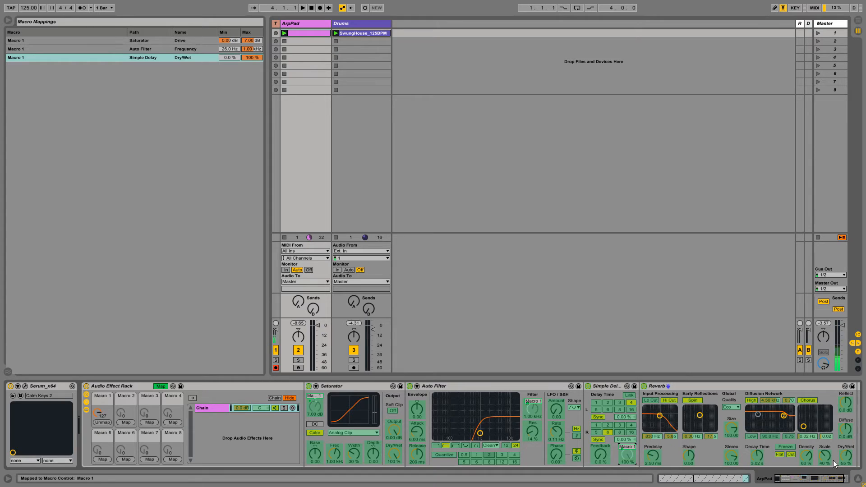
right_click(627, 456)
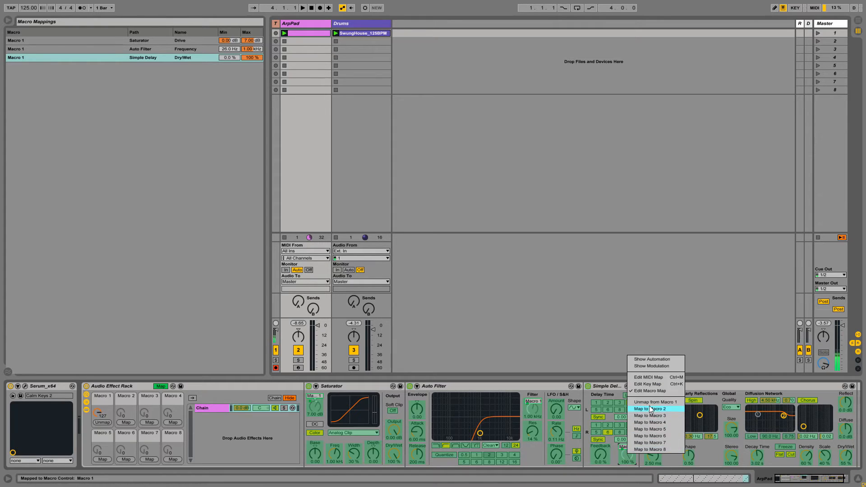
left_click(649, 403)
Step: Map the Dry/Wet controls of both the Simple Delay and the Reverb to Macro 2 of the rack
right_click(631, 456)
left_click(646, 410)
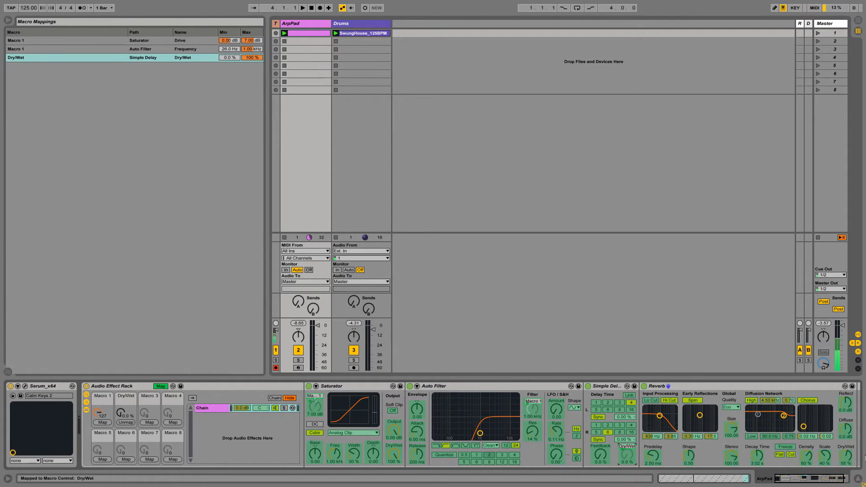
right_click(846, 458)
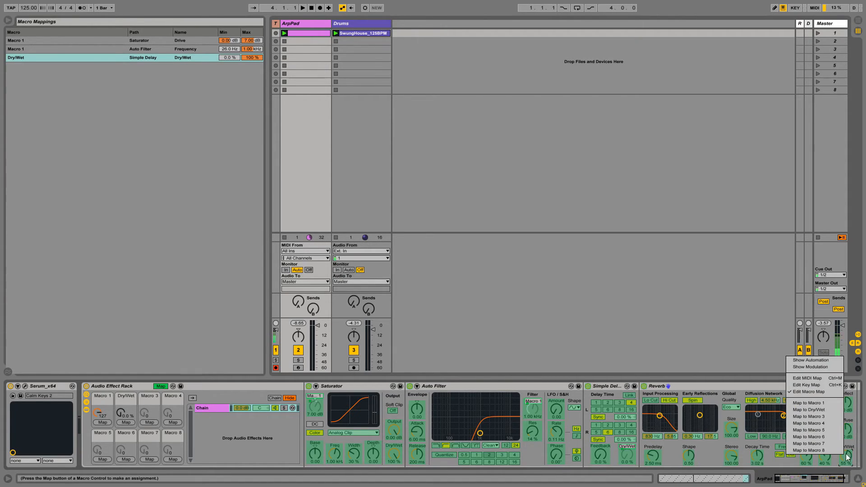
left_click(808, 411)
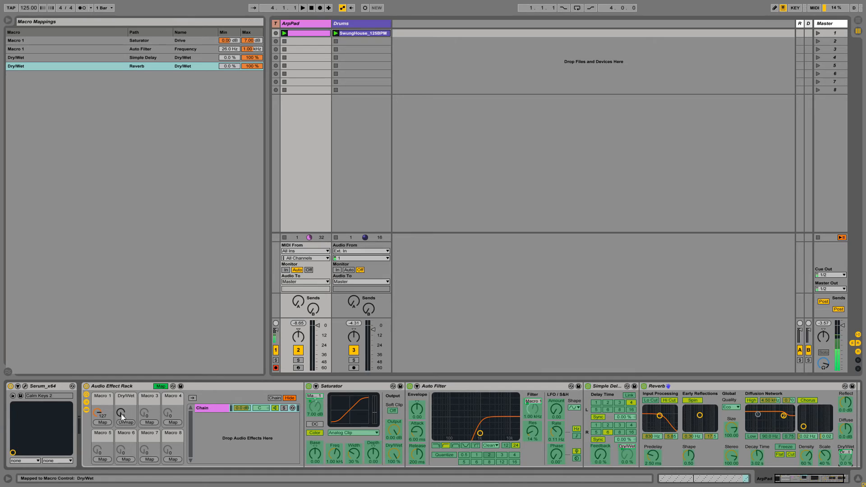
Step: Return Macro 1 to 0 and audition the Dry/Wet macro up to 127 during playback
left_click_drag(121, 414, 120, 384)
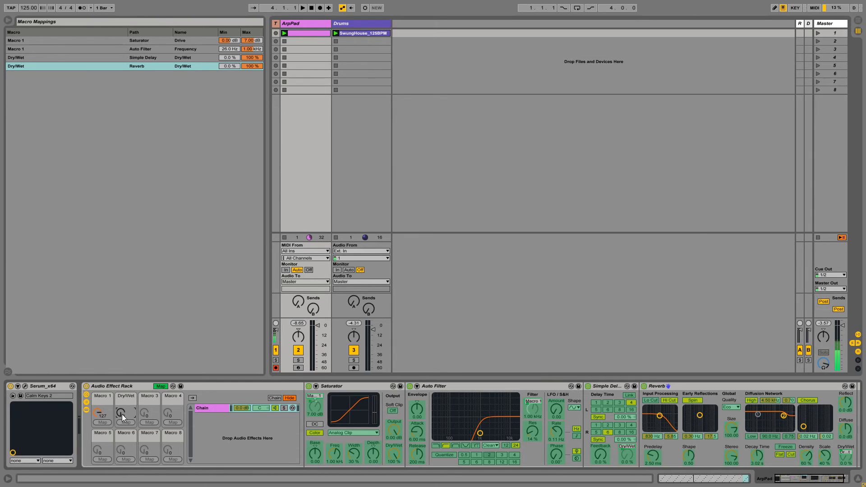
left_click_drag(99, 414, 120, 361)
key("space")
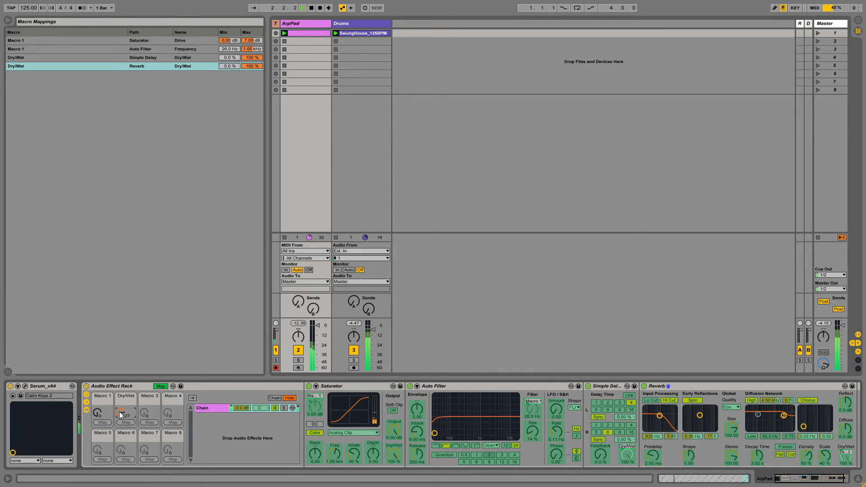
key("space")
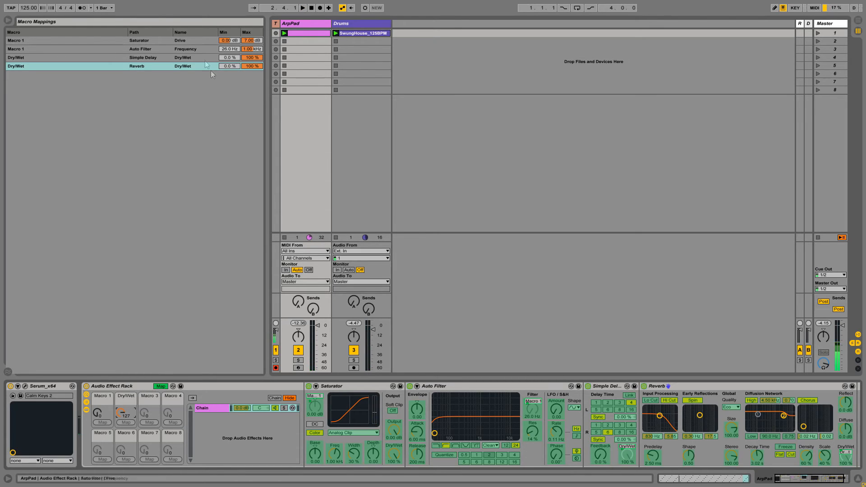
Step: Set the Dry/Wet mapping maximum to 50 % for the Simple Delay and 45 % for the Reverb
left_click(251, 57)
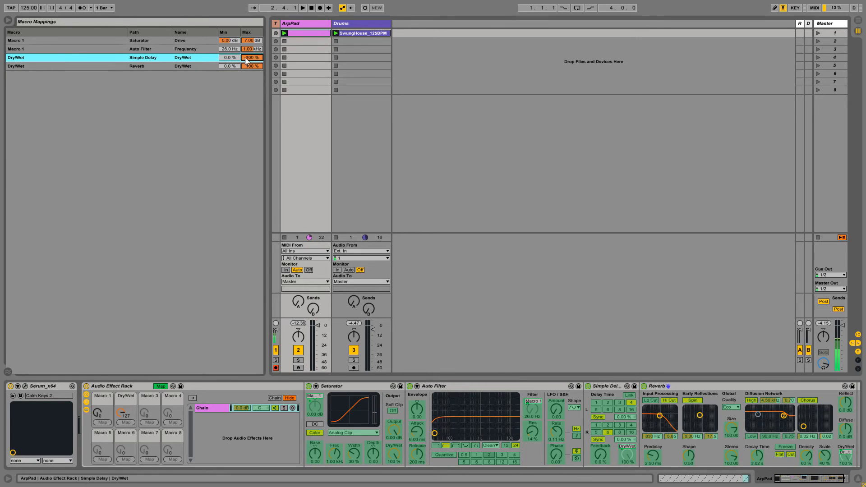
type("56")
key("Return")
left_click(256, 66)
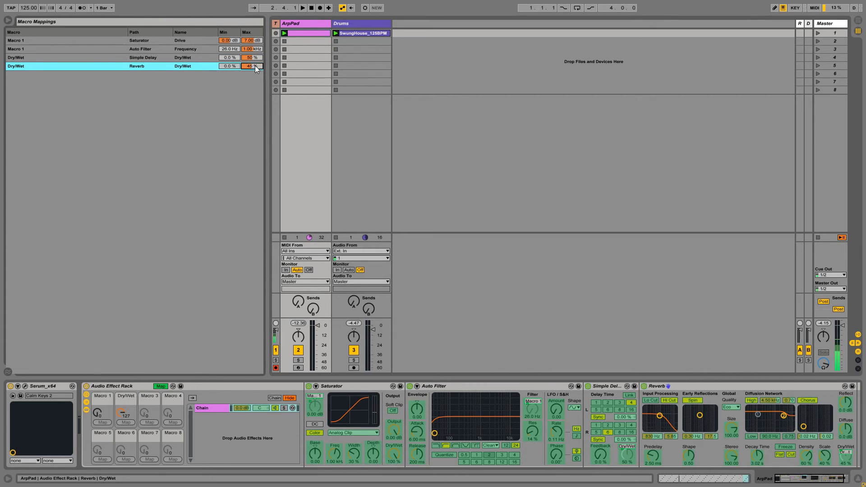
Step: Audition the Dry/Wet macro from 0 to 127 during playback, return it to 0, and leave macro mapping mode
left_click_drag(125, 413, 125, 460)
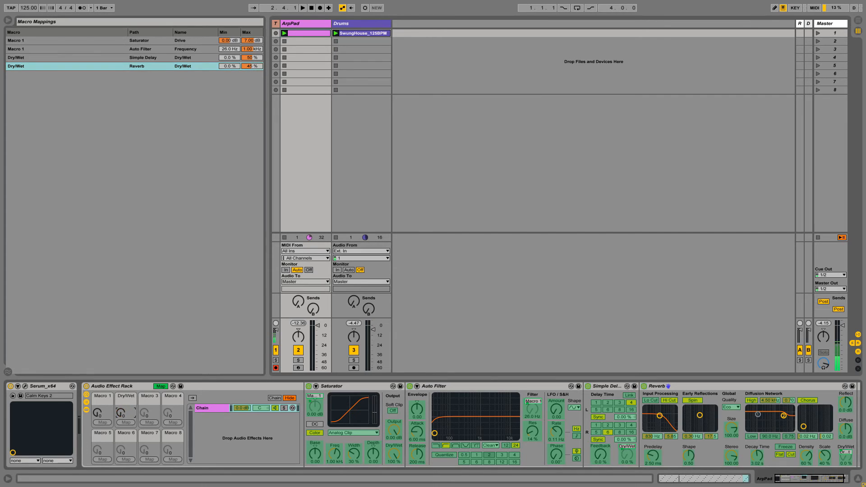
key("space")
left_click_drag(121, 415, 121, 368)
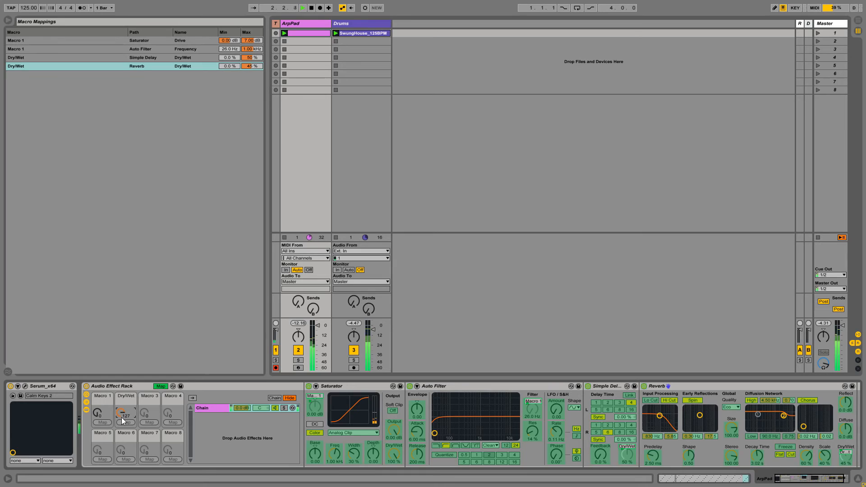
left_click(96, 414)
left_click_drag(125, 414, 124, 465)
left_click(161, 388)
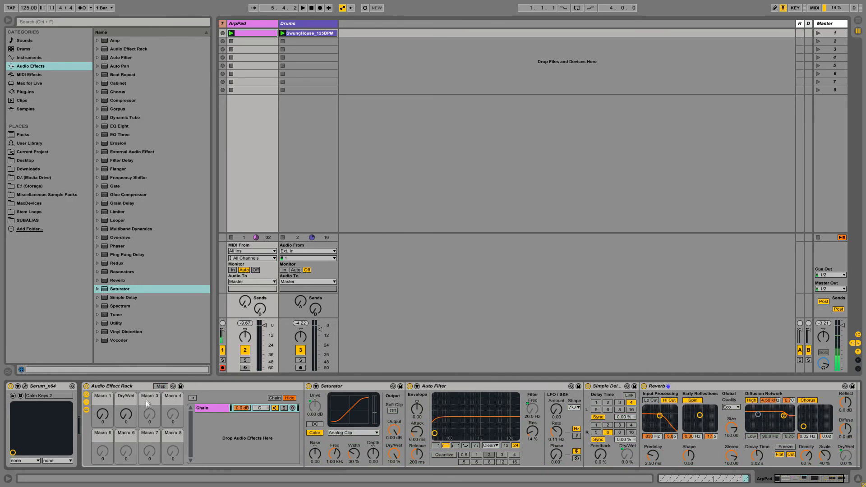
Step: Rename Macro 1 as HP Filter and the Dry/Wet macro as Delay Verb
left_click(116, 405)
key("ctrl+r")
type("F")
type("P Filte")
type("r")
Step: Play the set and audition the HP Filter and Delay Verb macros by sweeping them up and back to 0
left_click(103, 414)
key("space")
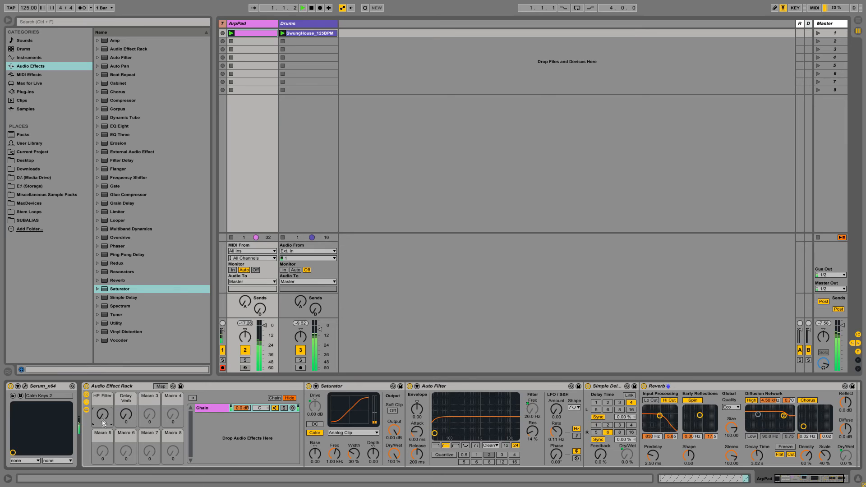
left_click_drag(104, 418, 102, 444)
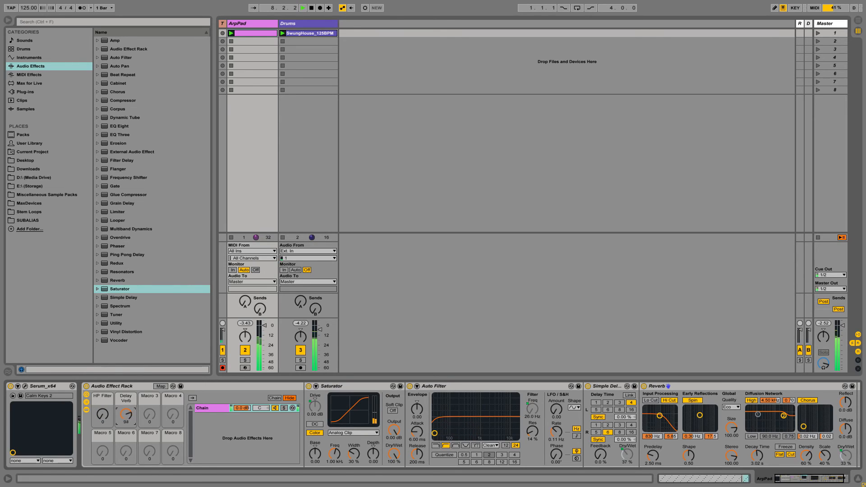
left_click_drag(126, 415, 126, 426)
left_click_drag(104, 420, 126, 379)
left_click_drag(103, 414, 102, 442)
mouse_move(126, 415)
left_mouse_down()
mouse_move(126, 402)
mouse_move(129, 416)
left_mouse_up()
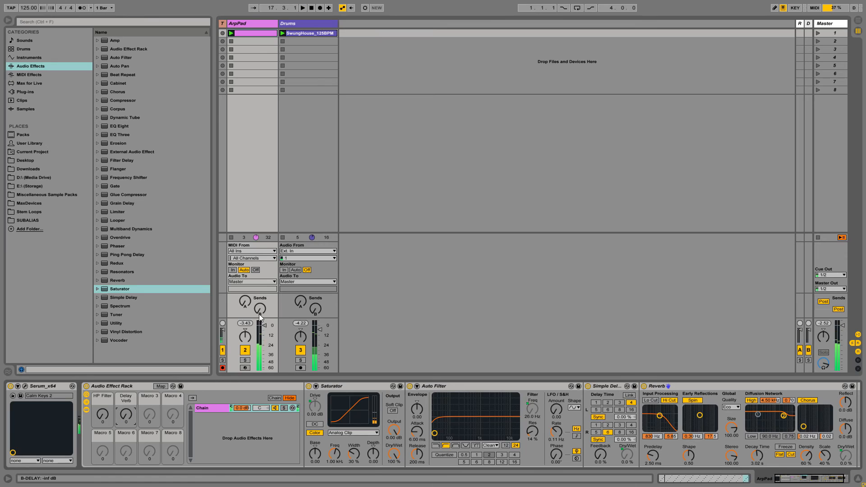
Step: Open the ArpPad clip's envelopes and choose the Audio Effect Rack's Delay Verb macro as the envelope parameter
double_click(258, 34)
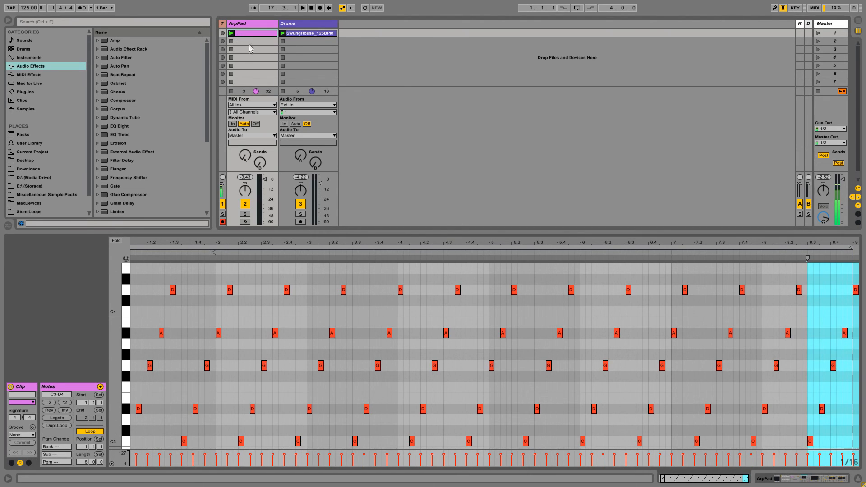
left_click(29, 463)
left_click(128, 395)
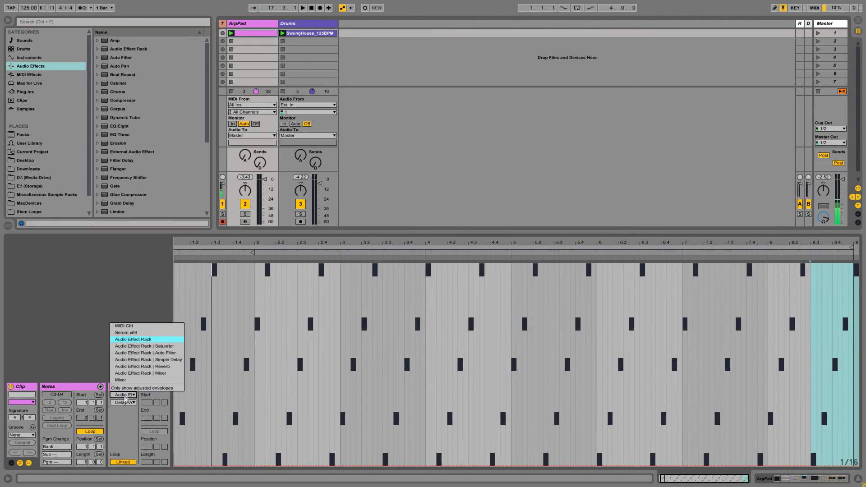
left_click(147, 341)
left_click(131, 402)
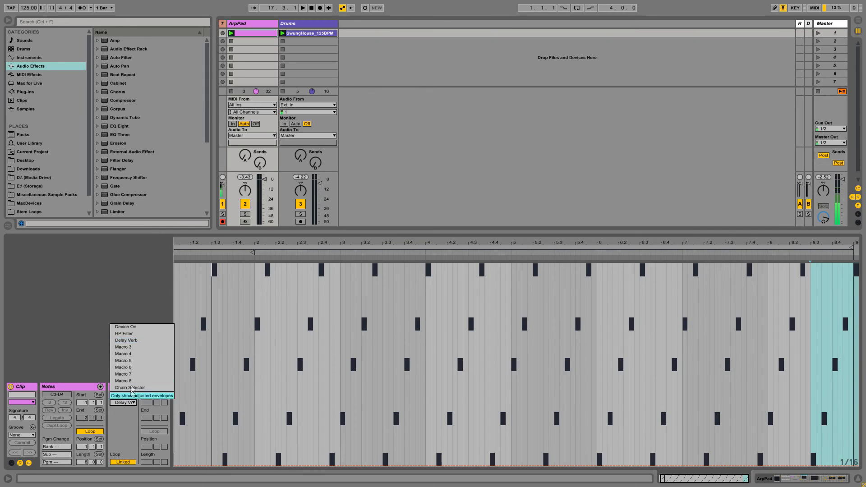
left_click(127, 346)
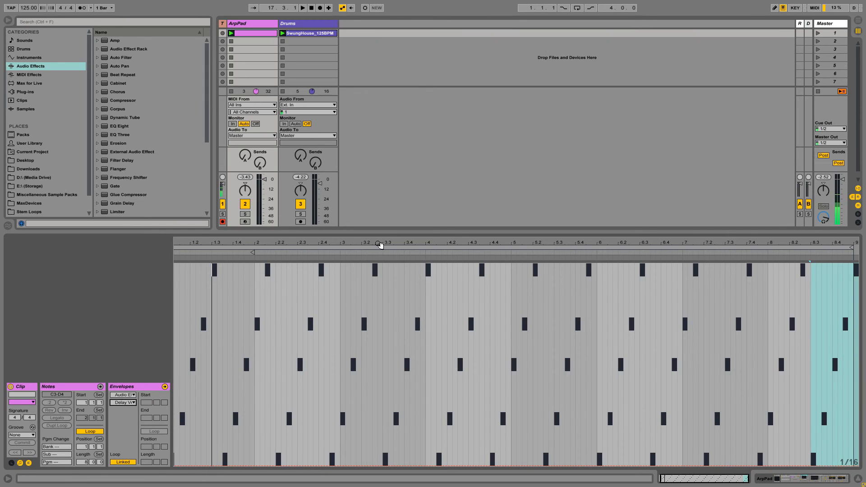
Step: Draw a Delay Verb envelope ramp in the ArpPad clip from minimum at bar 5 to maximum at bar 7
left_click_drag(381, 246, 377, 243)
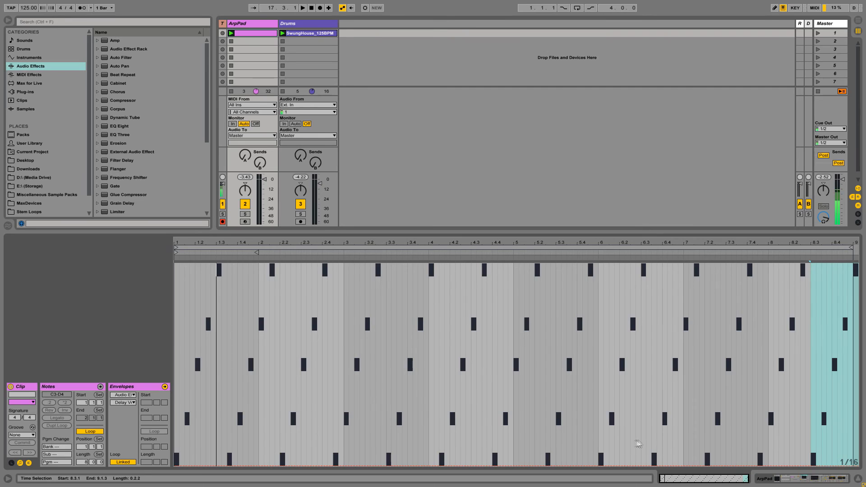
left_click(514, 466)
left_click_drag(515, 466, 684, 263)
Step: Play the set and compare the Delay Verb macro's movement in the ArpPad device chain with the clip envelope
double_click(247, 25)
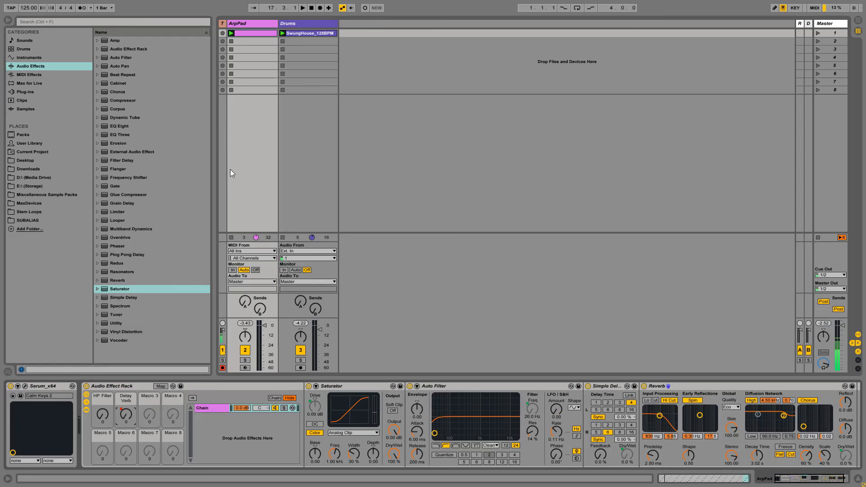
left_click(240, 24)
key("space")
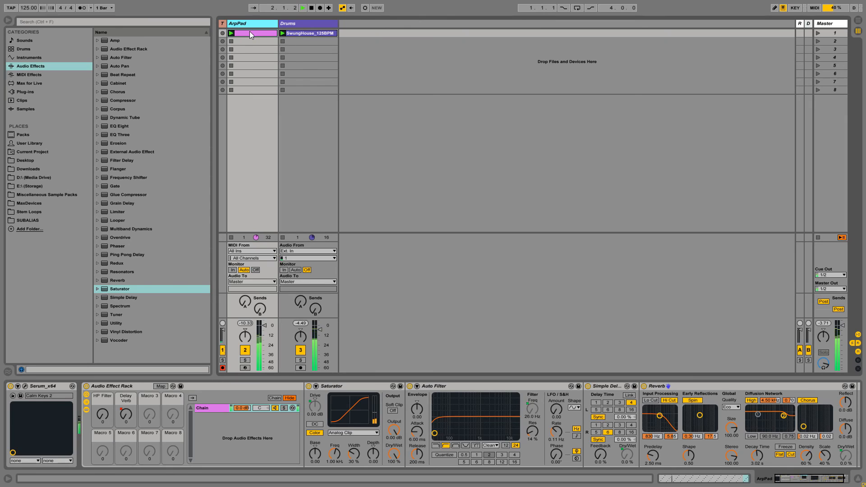
double_click(250, 34)
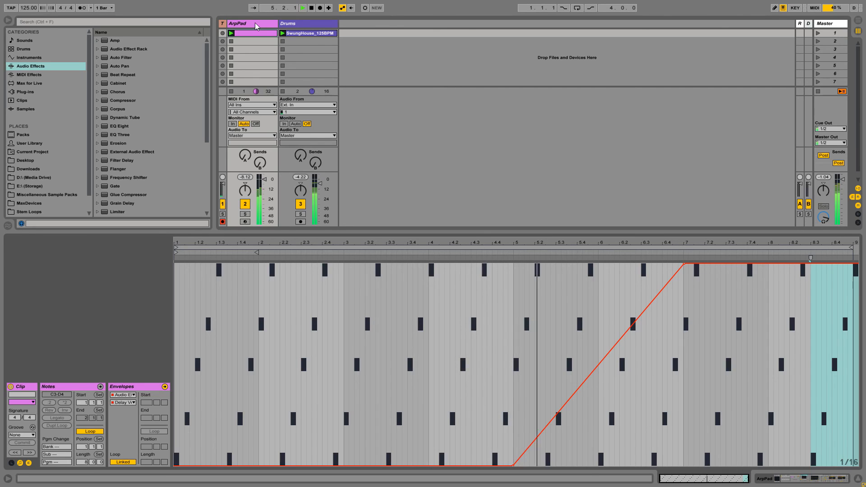
left_click(255, 23)
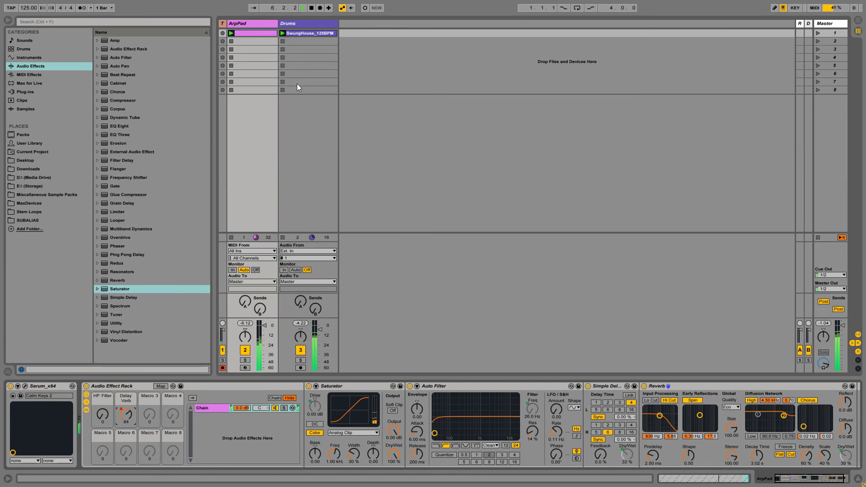